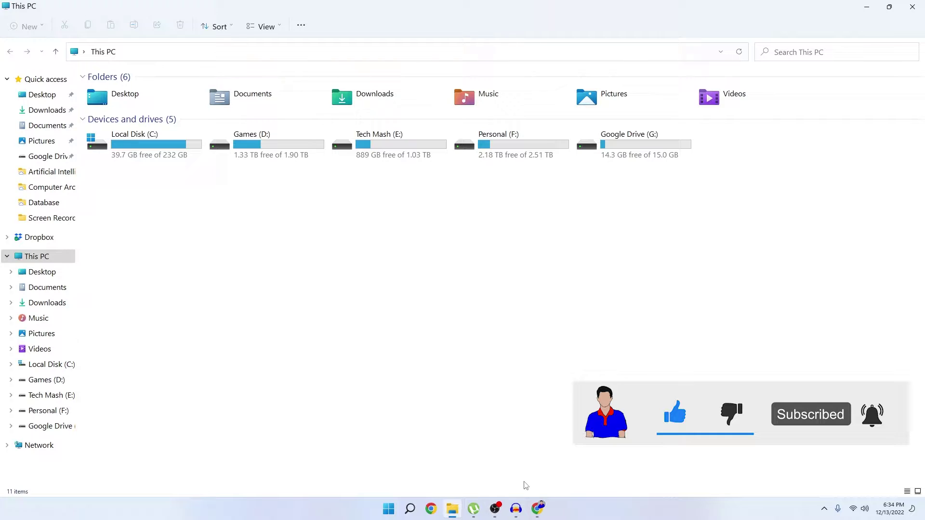
Step: Open the 'Download Winaero Tweaker' search result in a new Chrome tab
left_click(538, 508)
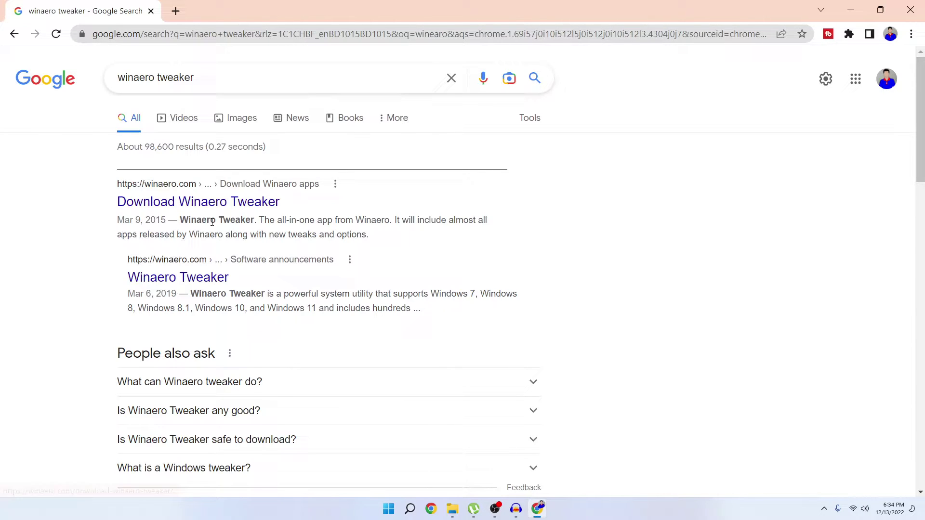
right_click(198, 206)
left_click(239, 215)
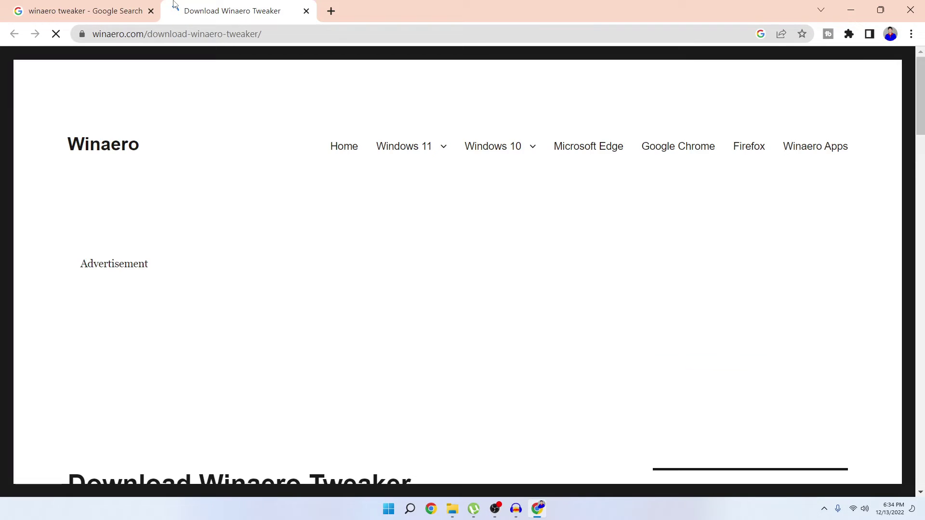
scroll(421, 283, "down", 2)
scroll(422, 283, "down", 4)
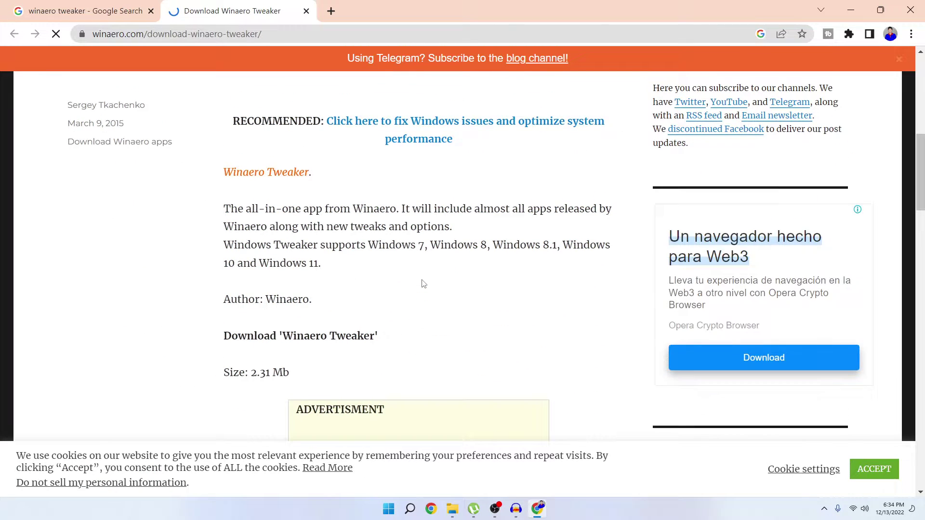
scroll(423, 286, "down", 4)
scroll(422, 285, "down", 5)
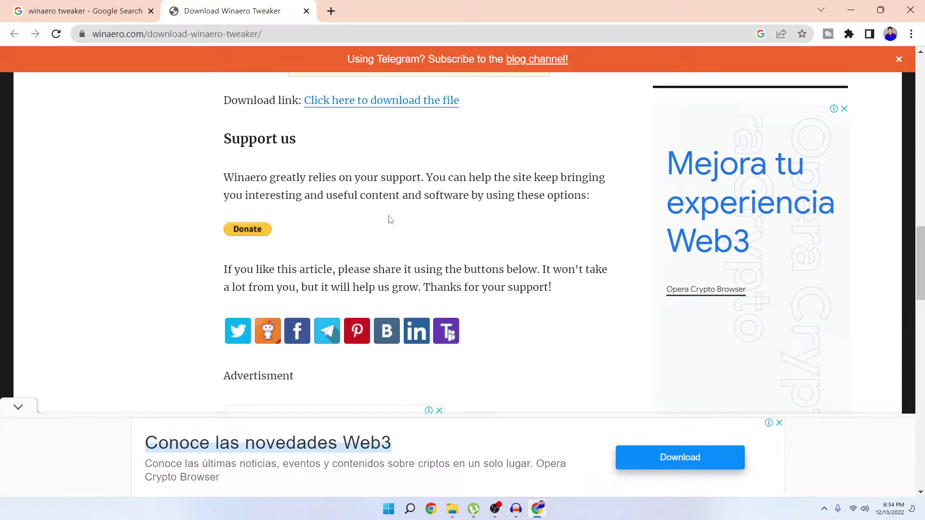
scroll(370, 249, "up", 2)
Step: Download the Winaero Tweaker file, dismiss the ad, and minimize Chrome
left_click(369, 233)
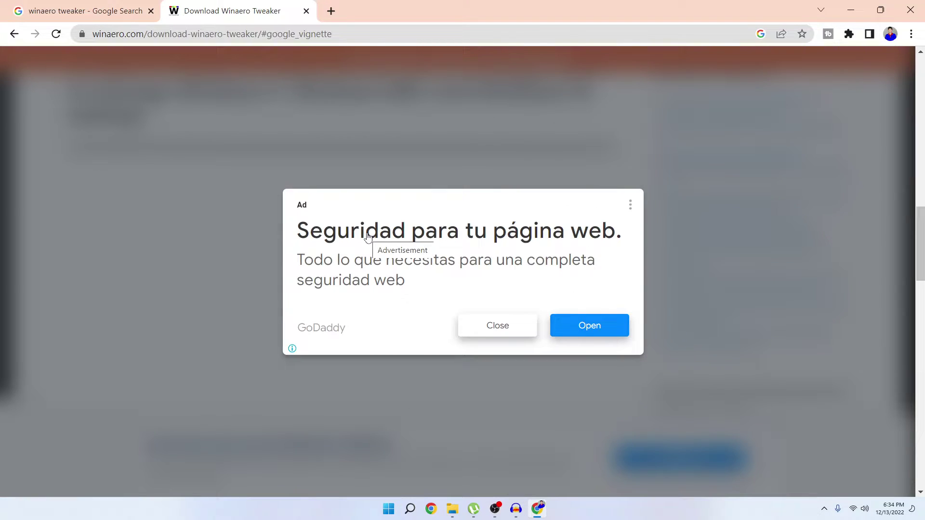
left_click(497, 327)
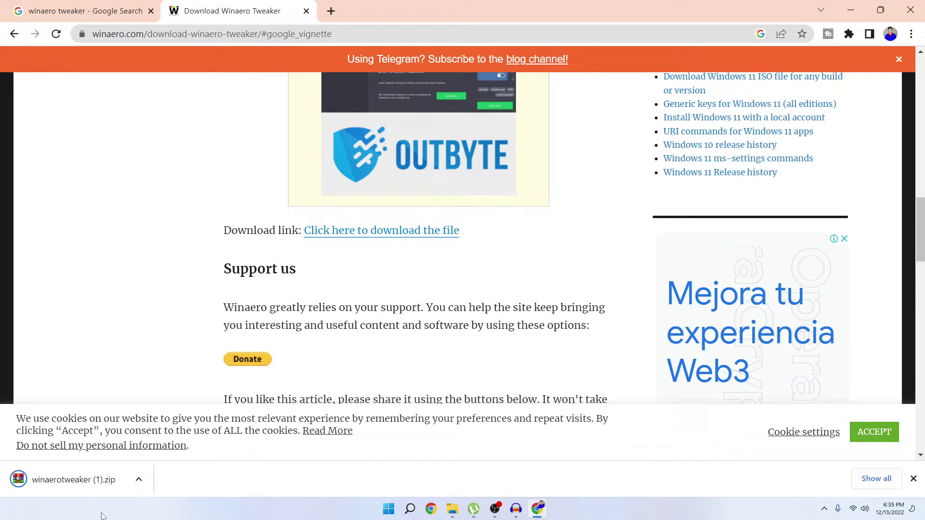
left_click(853, 6)
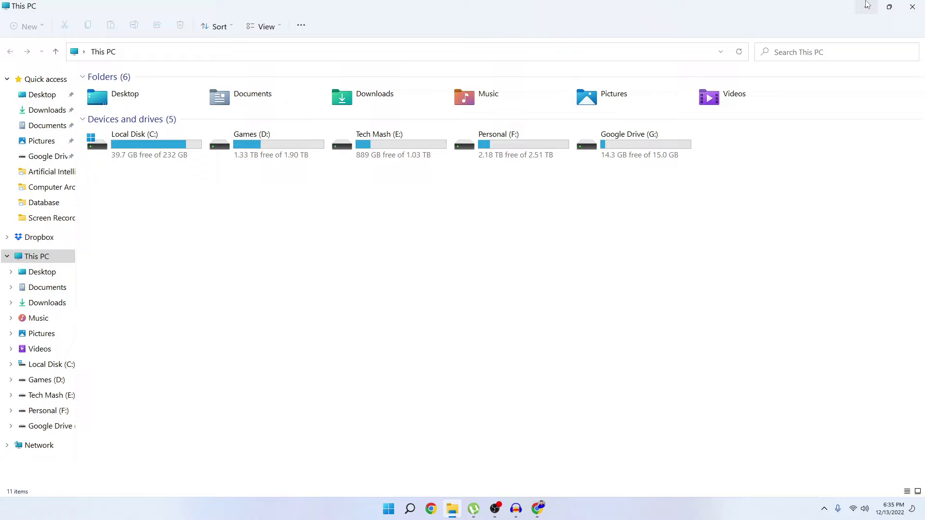
Step: Minimize File Explorer and launch Winaero Tweaker from its desktop shortcut
left_click(866, 6)
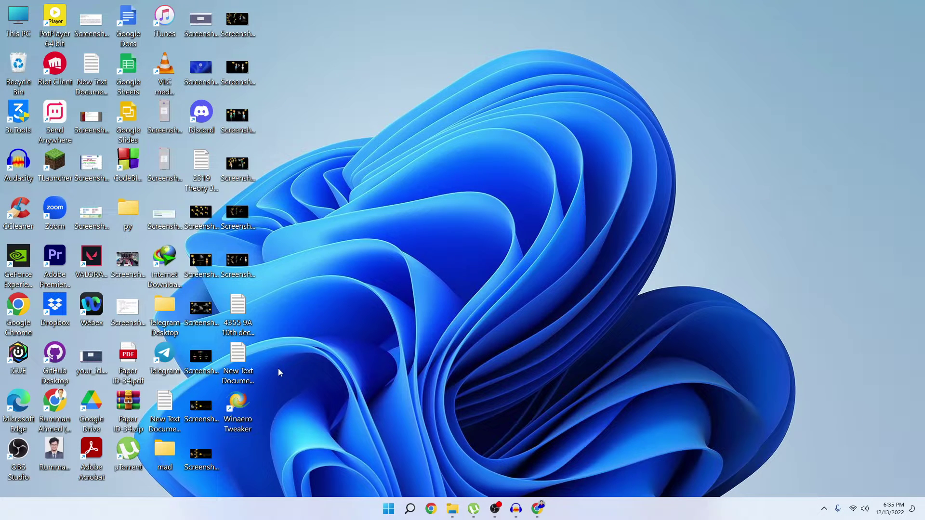
double_click(240, 408)
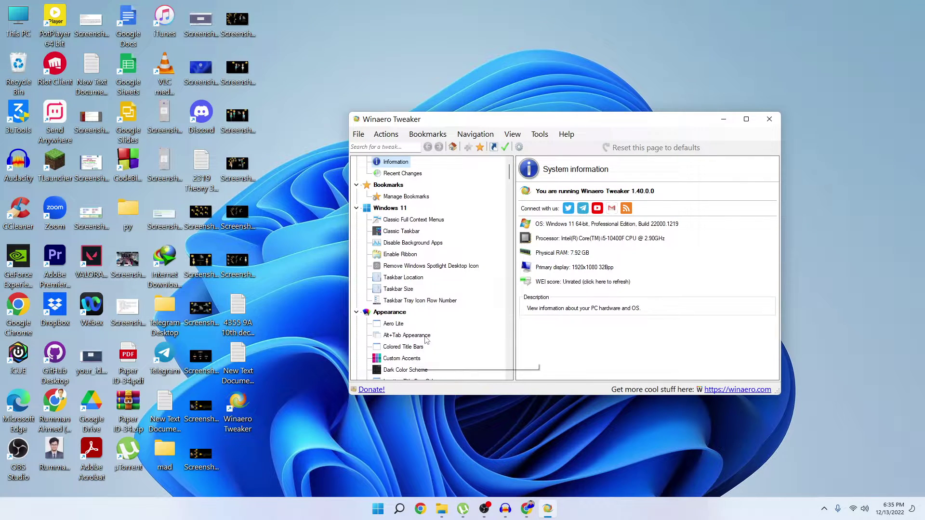
scroll(436, 303, "down", 5)
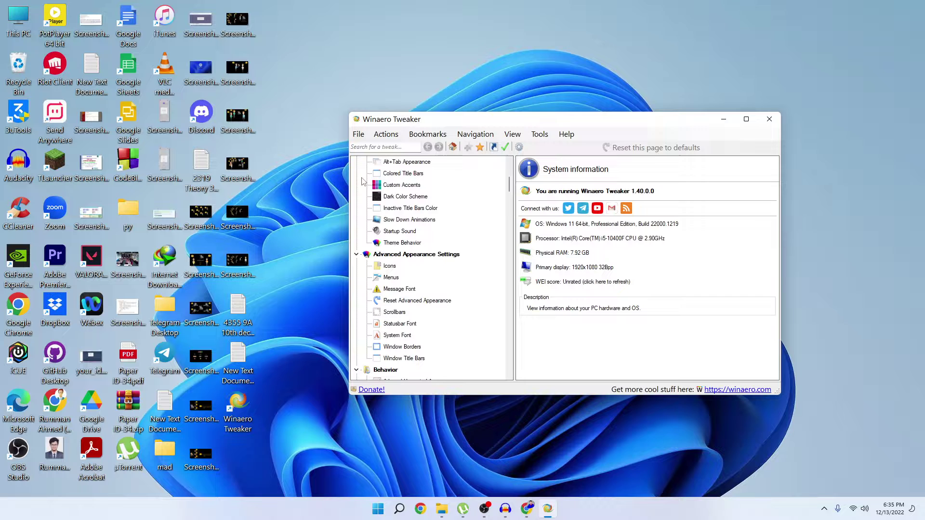
scroll(449, 266, "down", 3)
scroll(455, 271, "down", 3)
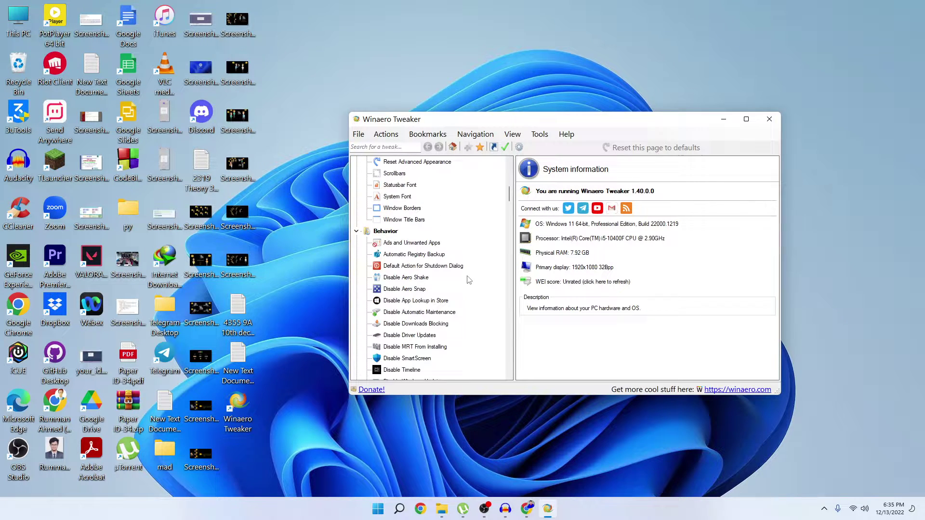
scroll(461, 276, "down", 3)
scroll(465, 282, "down", 3)
scroll(466, 282, "down", 5)
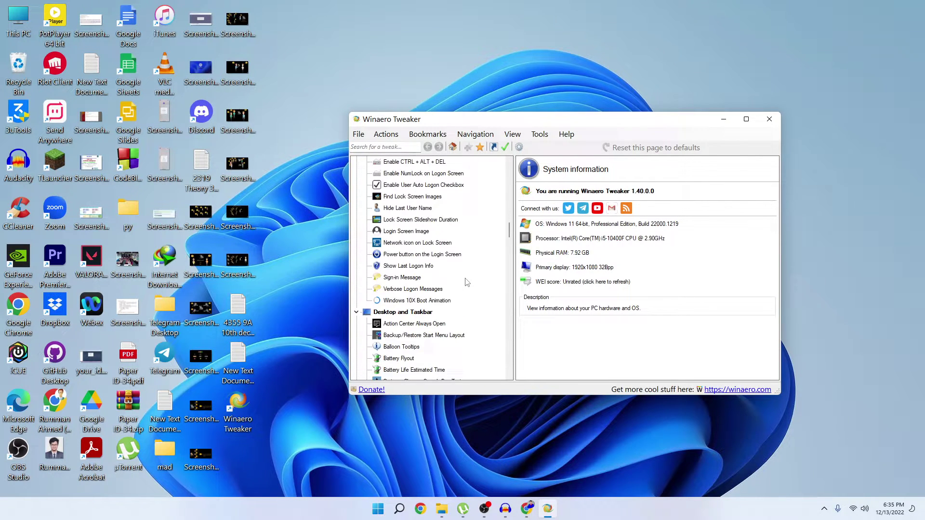
scroll(465, 281, "down", 5)
scroll(465, 285, "down", 5)
scroll(463, 285, "down", 5)
scroll(462, 285, "down", 5)
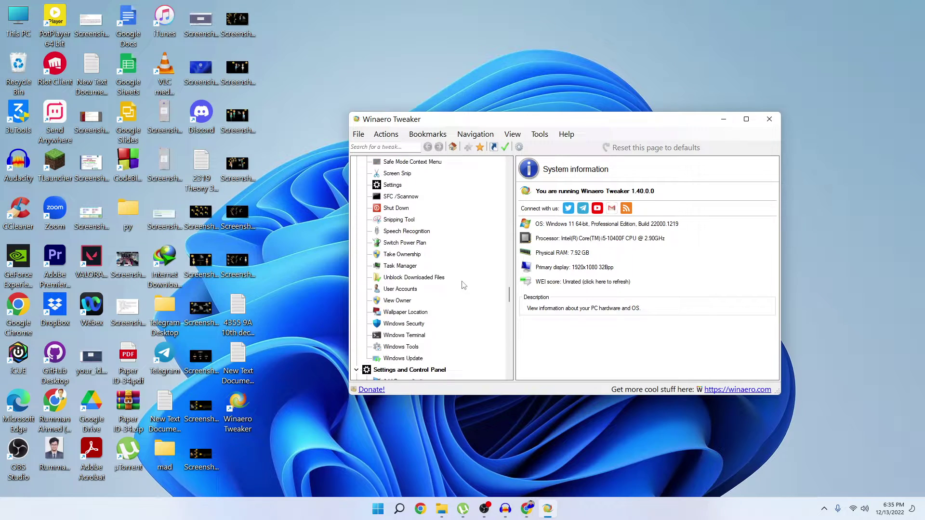
scroll(462, 286, "down", 5)
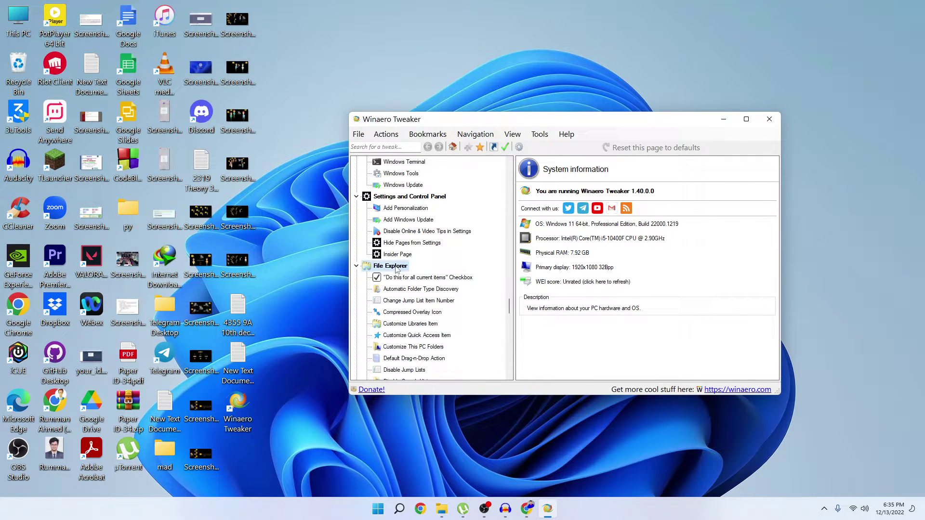
Step: Open the File Explorer tweak category and select Customize This PC Folders
double_click(394, 268)
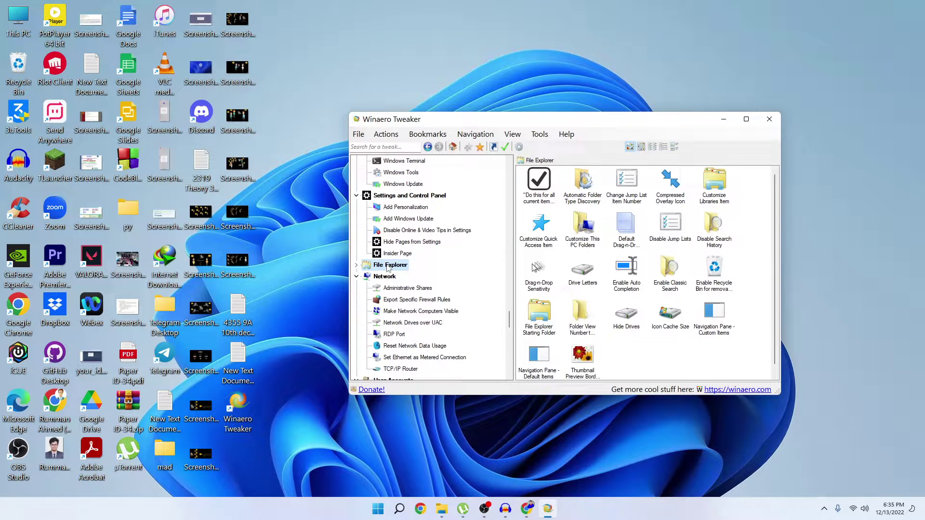
left_click(582, 246)
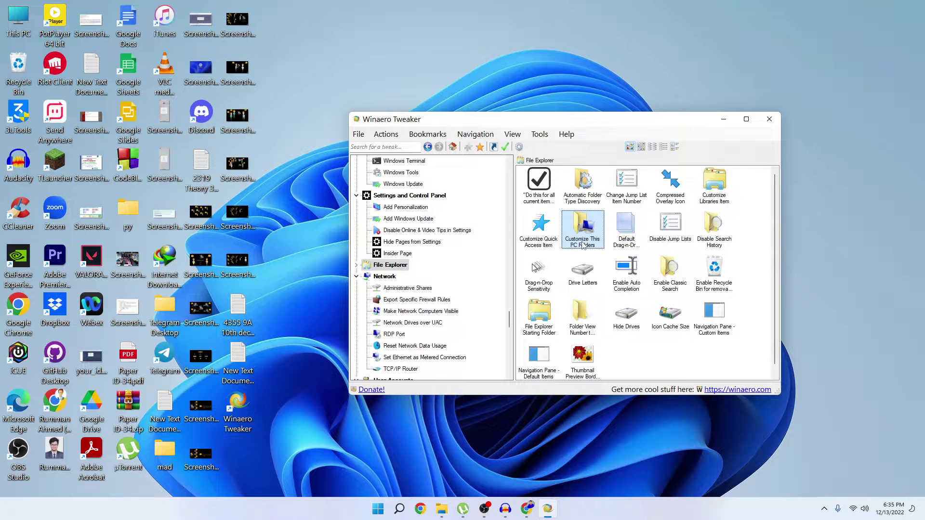
Step: Open Customize This PC Folders, remove Music from the list, and return to File Explorer
double_click(583, 246)
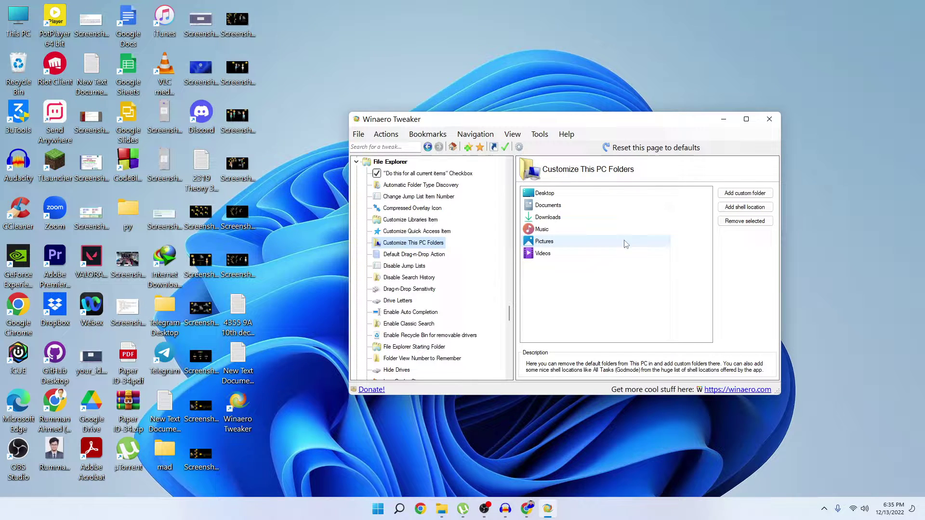
left_click(550, 220)
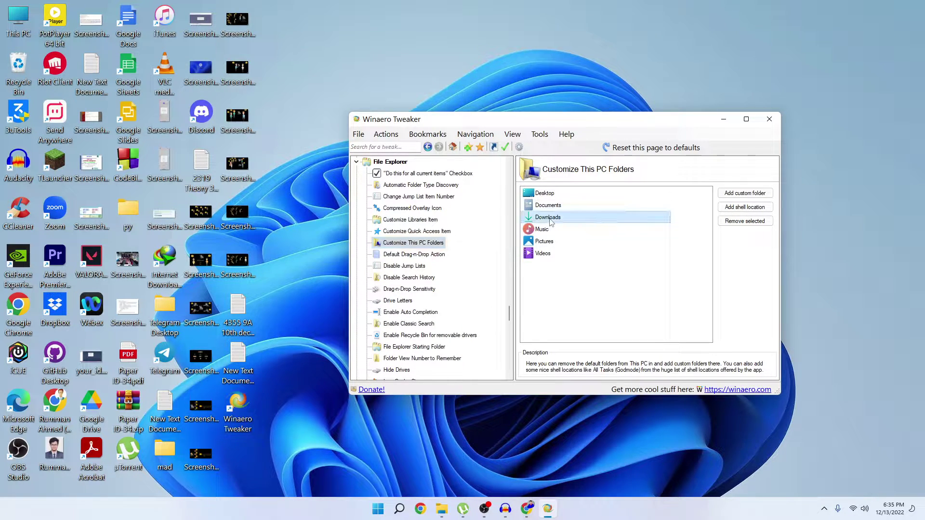
left_click(548, 243)
left_click(546, 255)
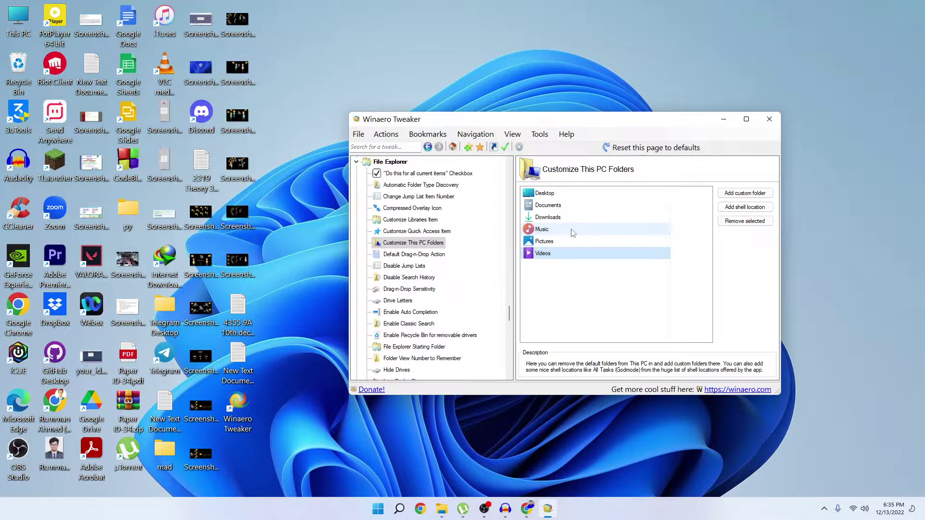
left_click(572, 232)
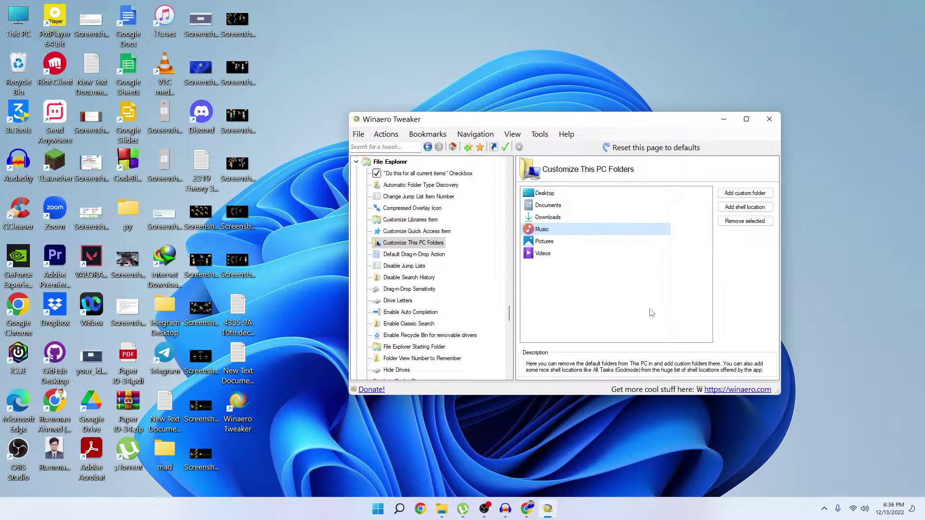
left_click(751, 228)
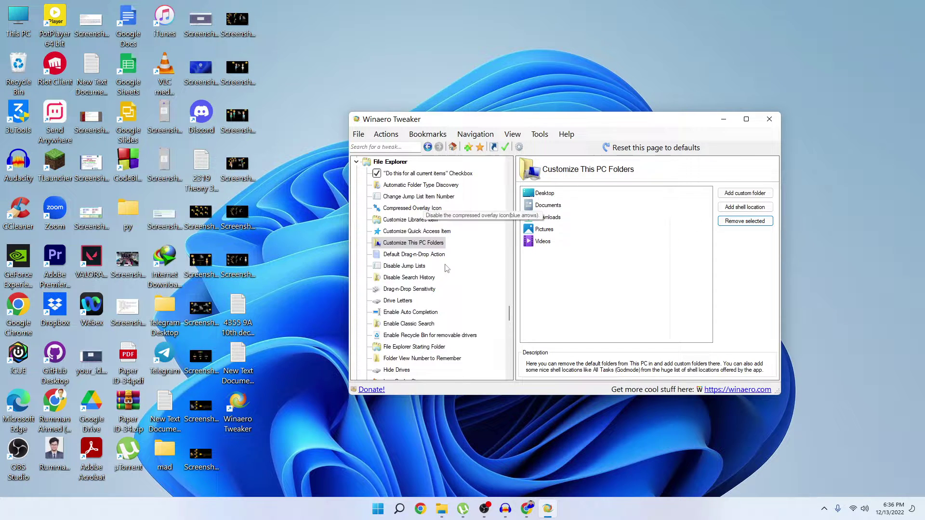
mouse_move(441, 509)
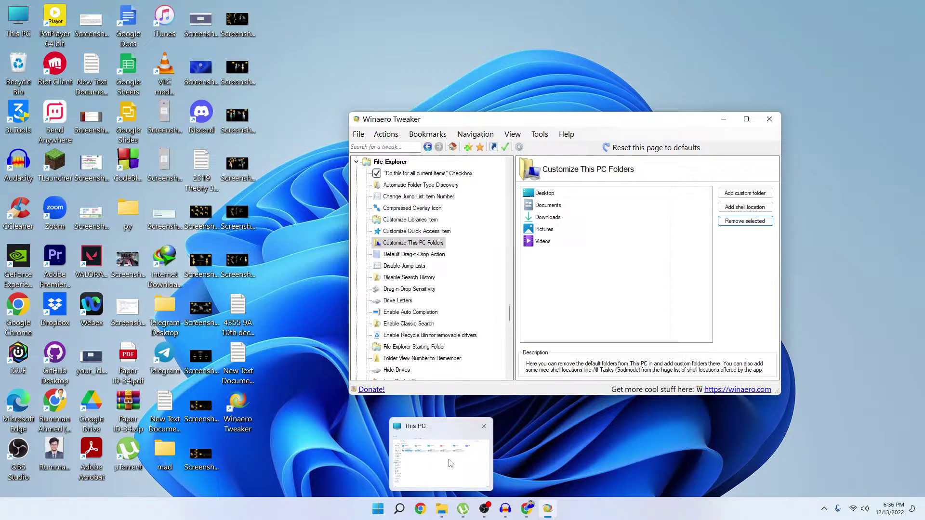
left_click(451, 463)
Step: Check This PC, reset Winaero's This PC folders page to defaults, then recheck This PC
left_click(36, 257)
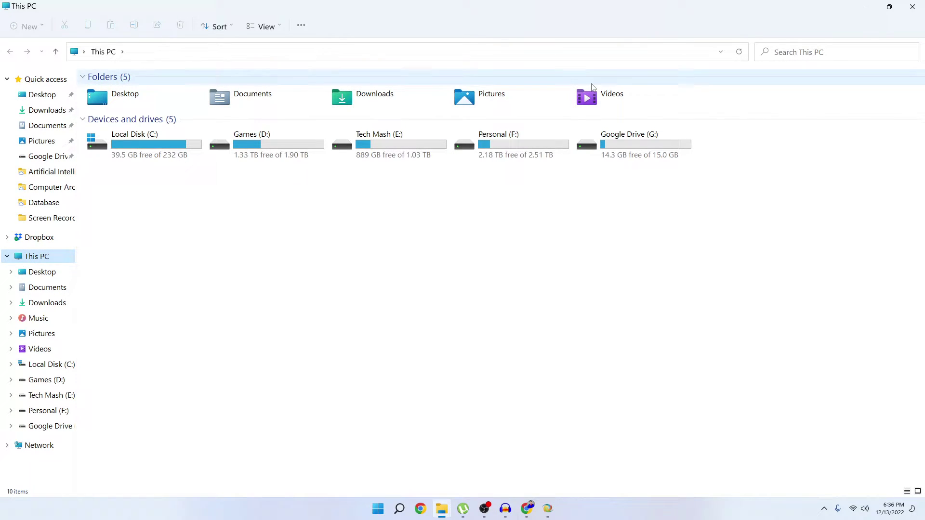
left_click(547, 509)
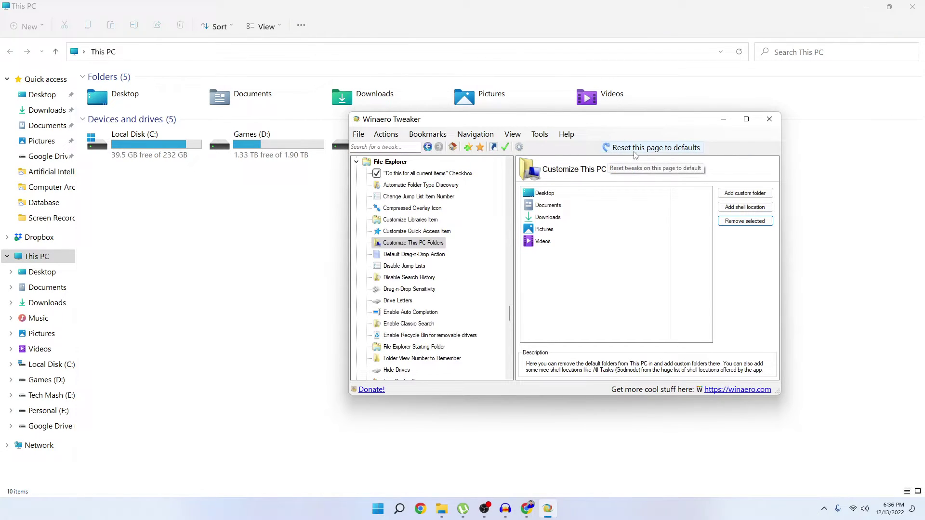
left_click(689, 149)
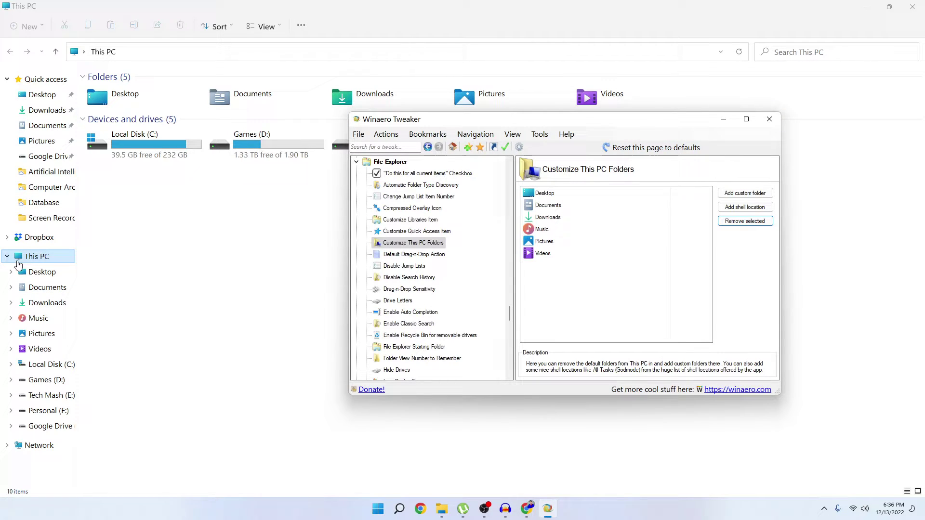
left_click(18, 258)
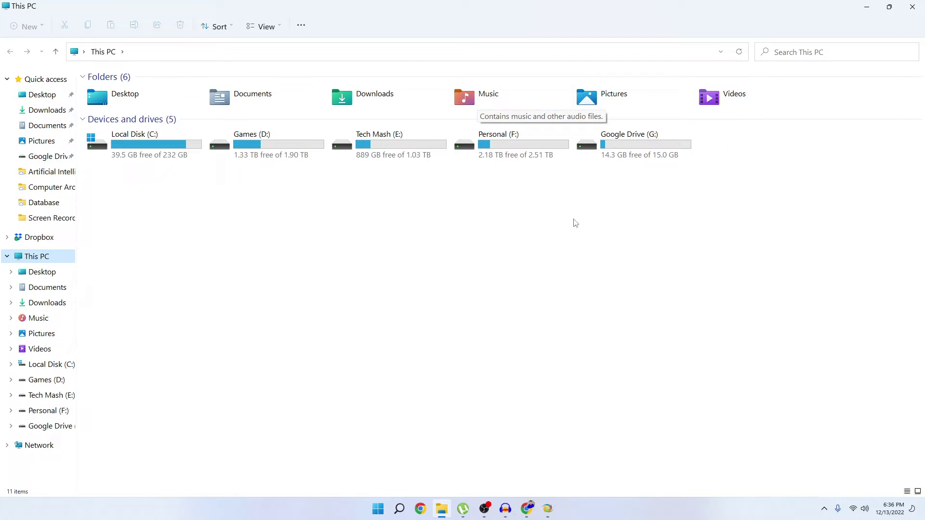
Step: Select Desktop through Videos, remove all six folders, and view This PC
left_click(547, 507)
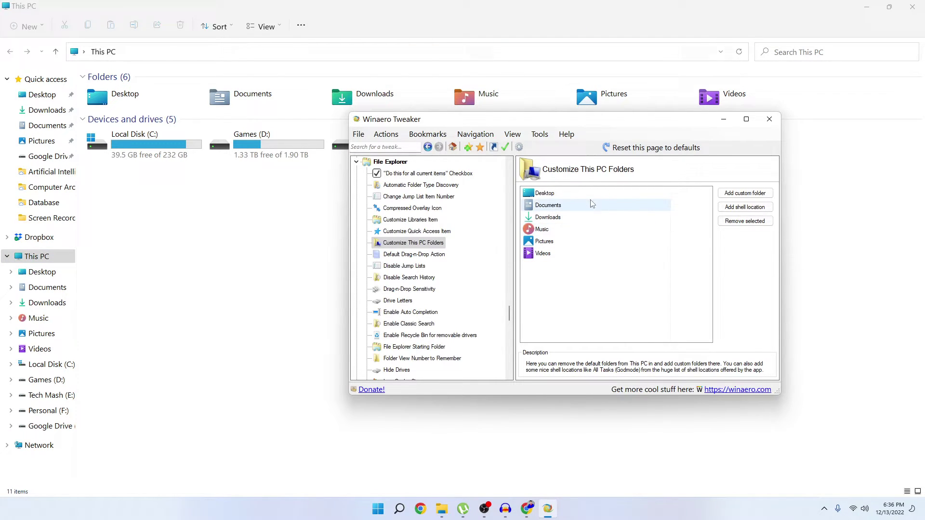
left_click(556, 194)
left_click(561, 218, "ctrl")
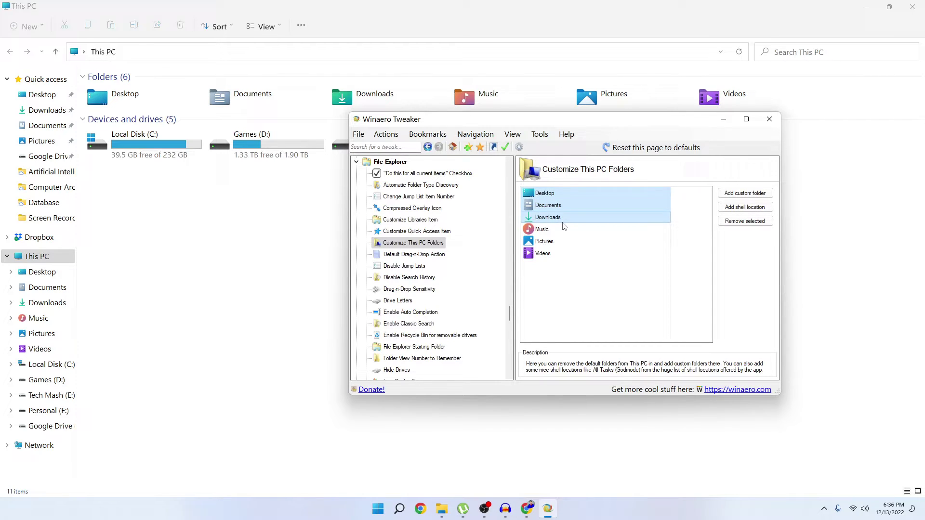
left_click(558, 242, "ctrl")
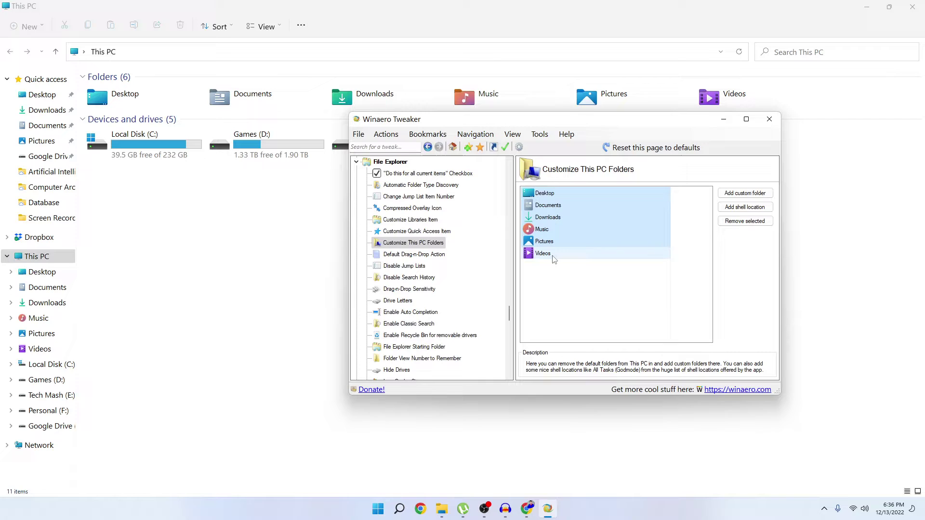
left_click(752, 222)
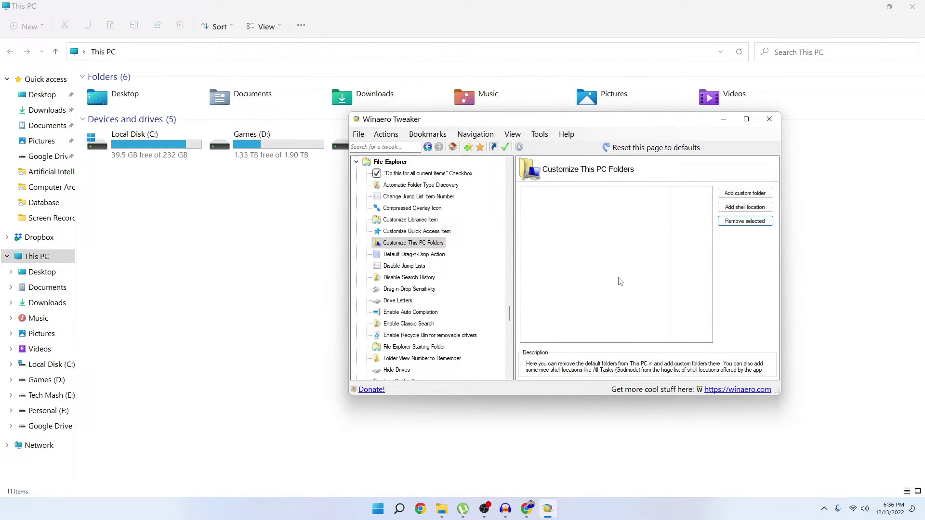
left_click(36, 256)
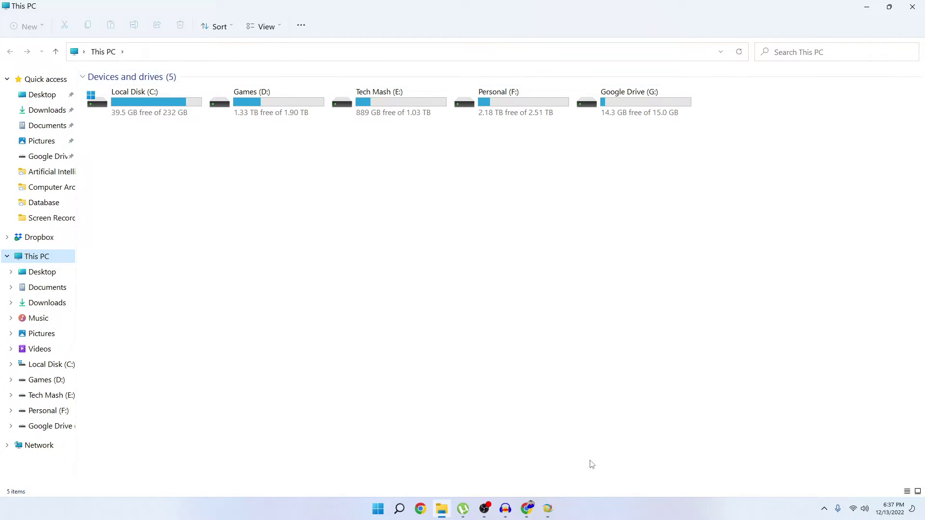
Step: Hide Winaero, browse Documents and This PC, then reset the folder list to defaults
left_click(547, 509)
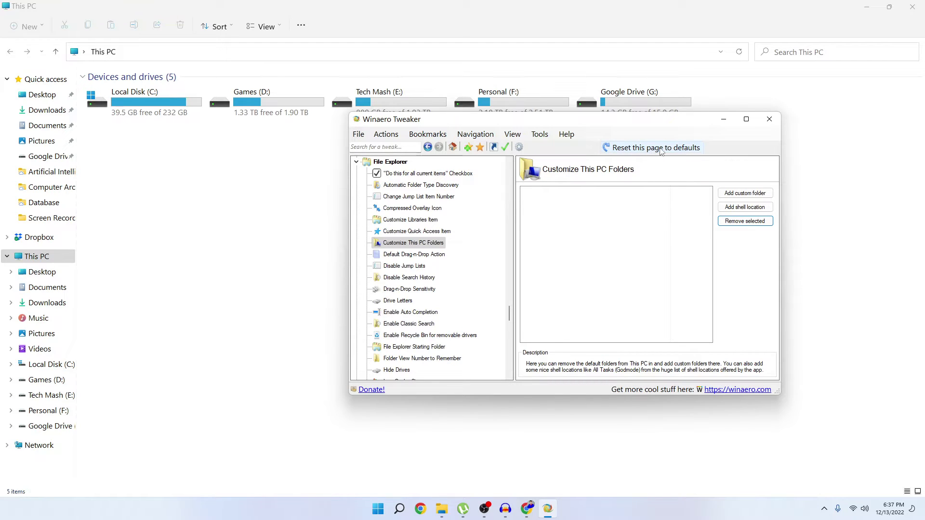
left_click(723, 118)
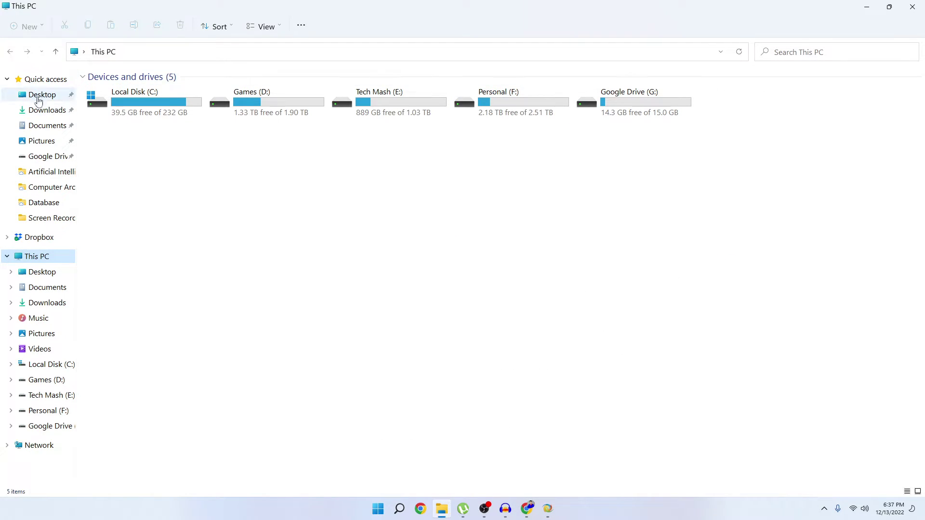
left_click(37, 125)
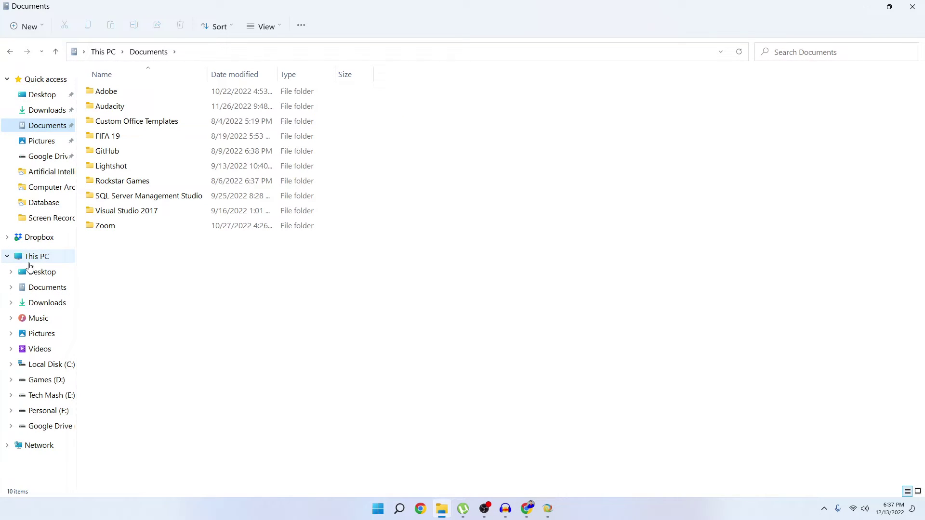
left_click(33, 256)
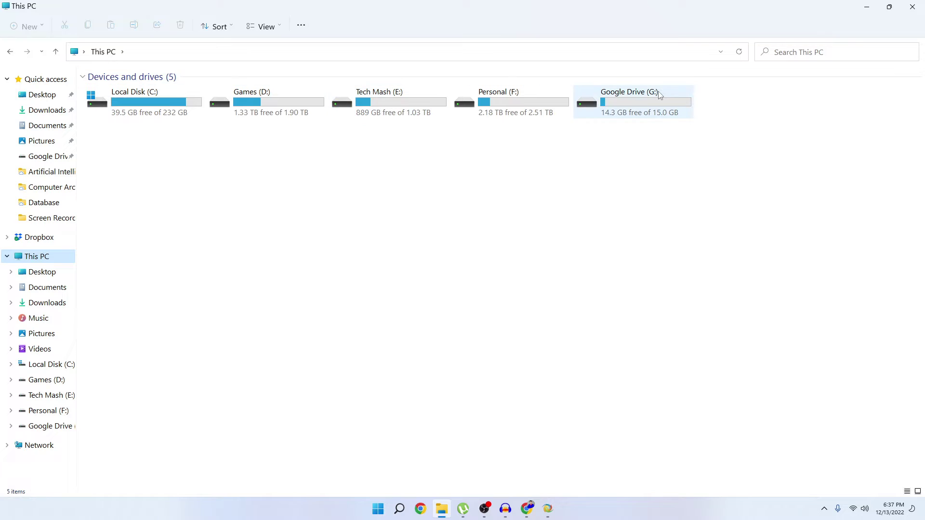
left_click(548, 508)
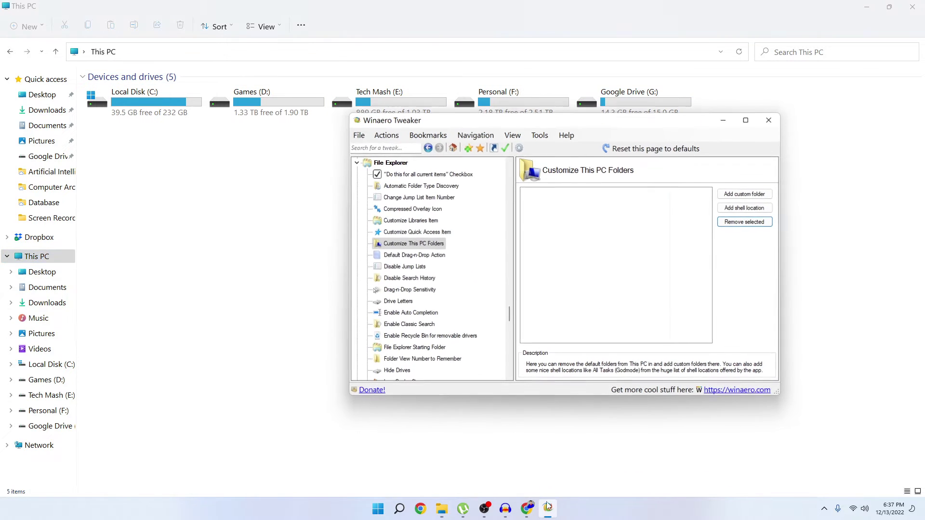
left_click(638, 153)
Step: Confirm the six restored folders, then select Desktop through Videos and remove them all
left_click(73, 256)
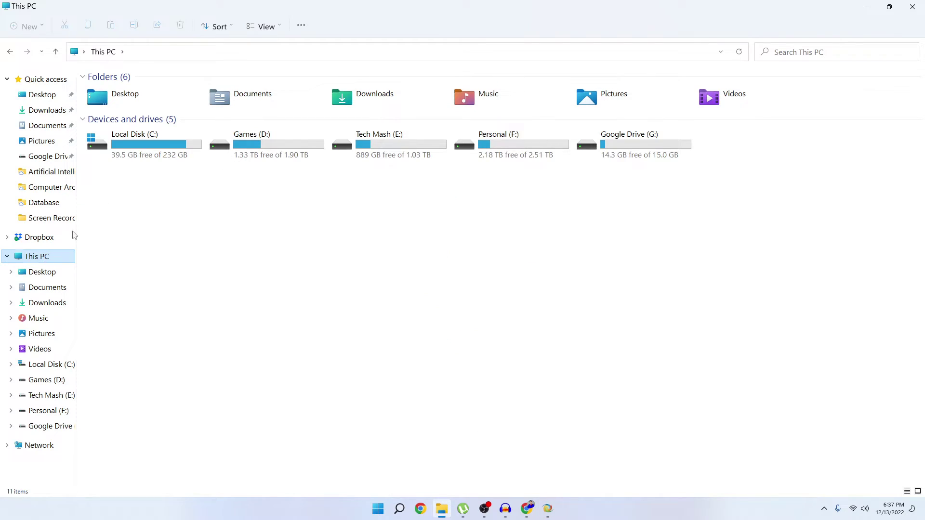
left_click(547, 508)
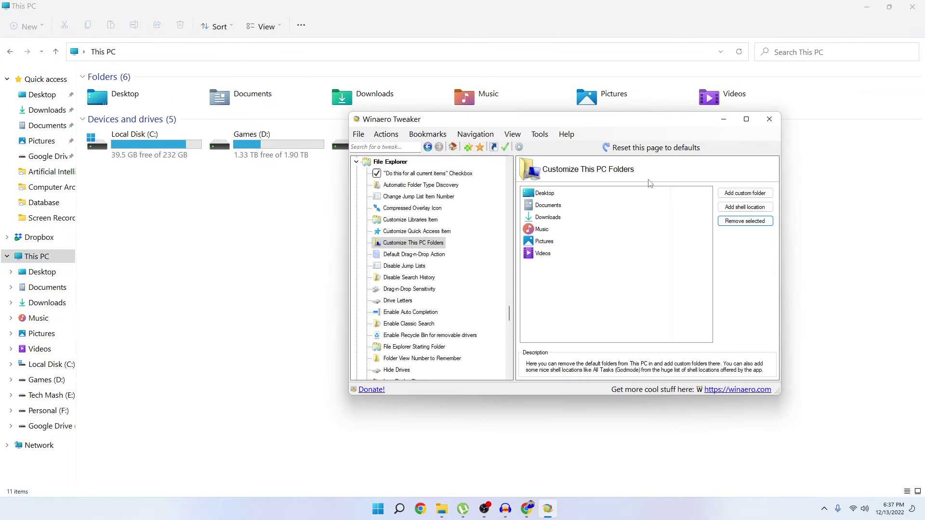
left_click(568, 195)
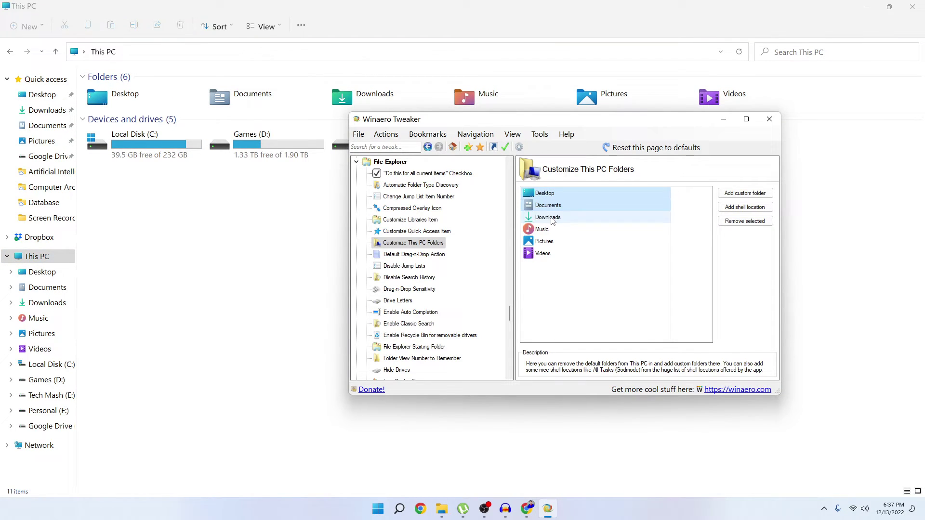
left_click(553, 218, "ctrl")
left_click(543, 241, "ctrl")
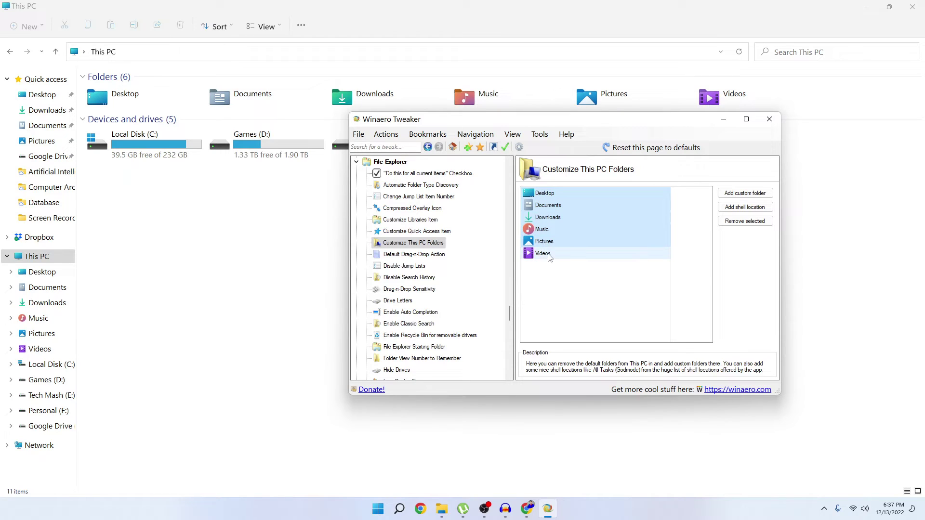
left_click(542, 253, "ctrl")
left_click(745, 221)
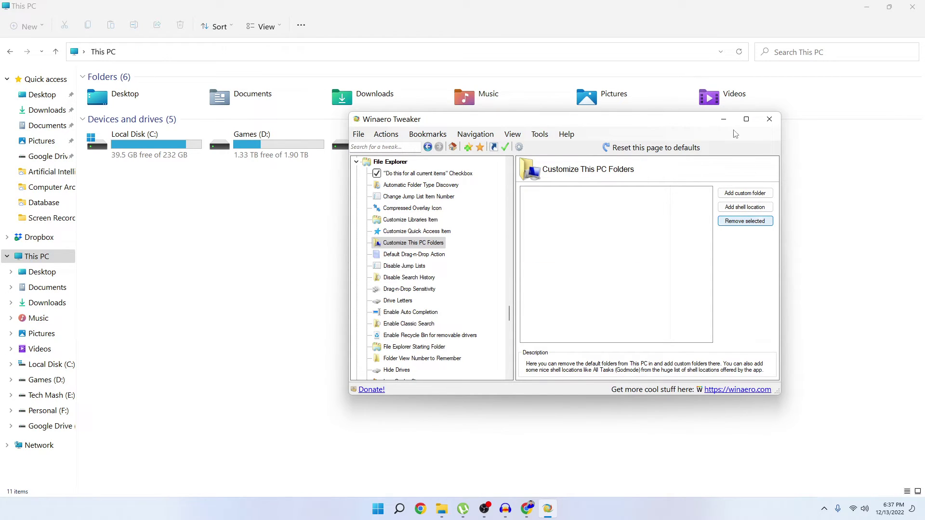
left_click(723, 119)
left_click(33, 257)
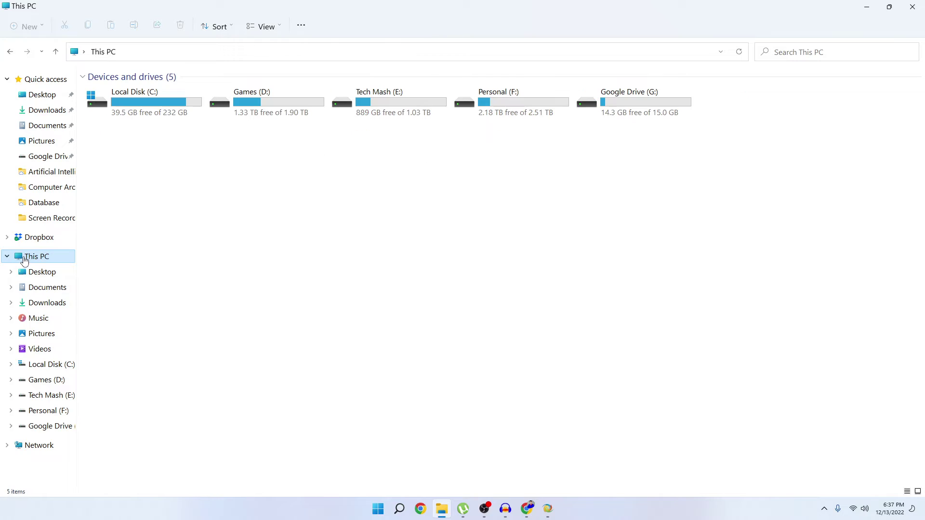